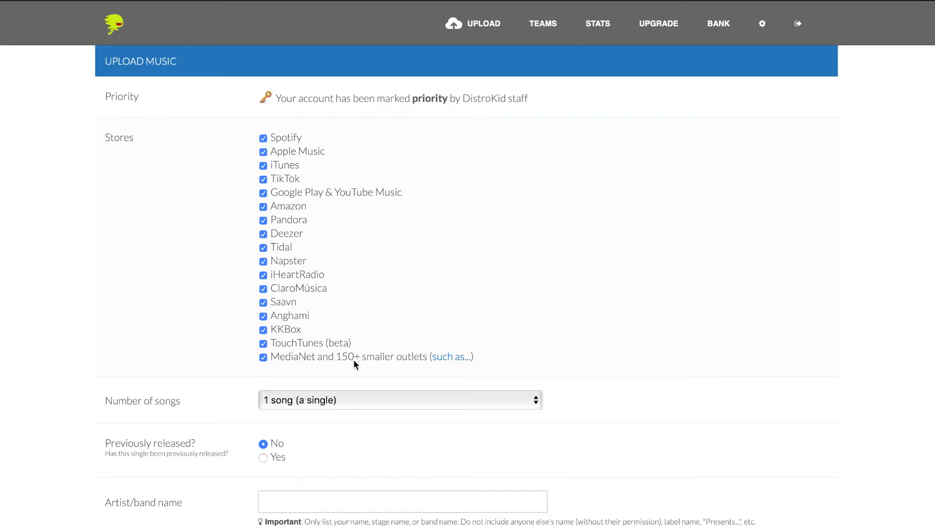
# Step: Look through the number-of-songs options and leave the release as 1 song (a single)
pyautogui.scroll(-3, 368, 160)
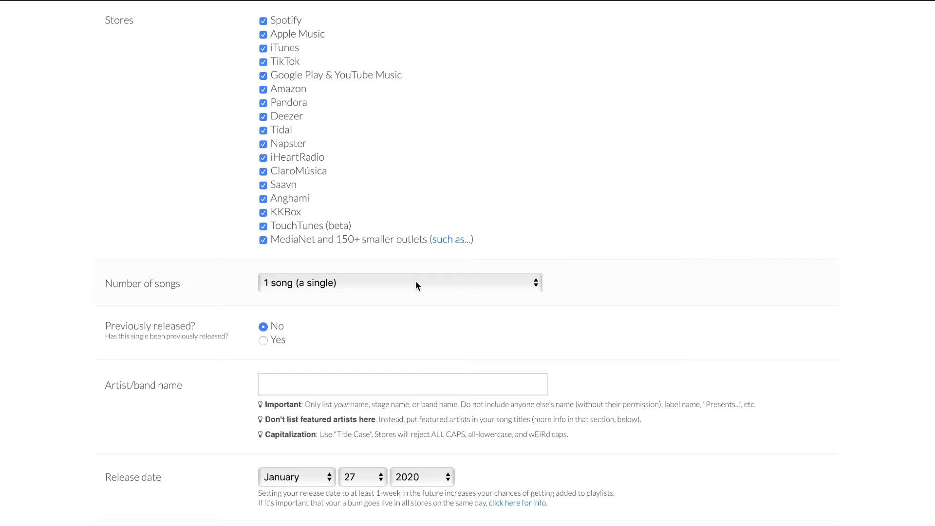
pyautogui.click(416, 285)
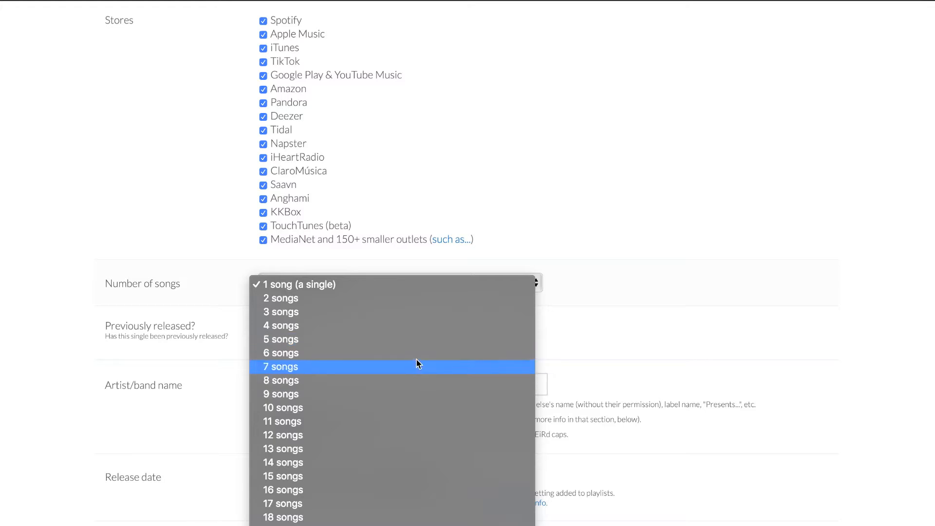
pyautogui.click(538, 189)
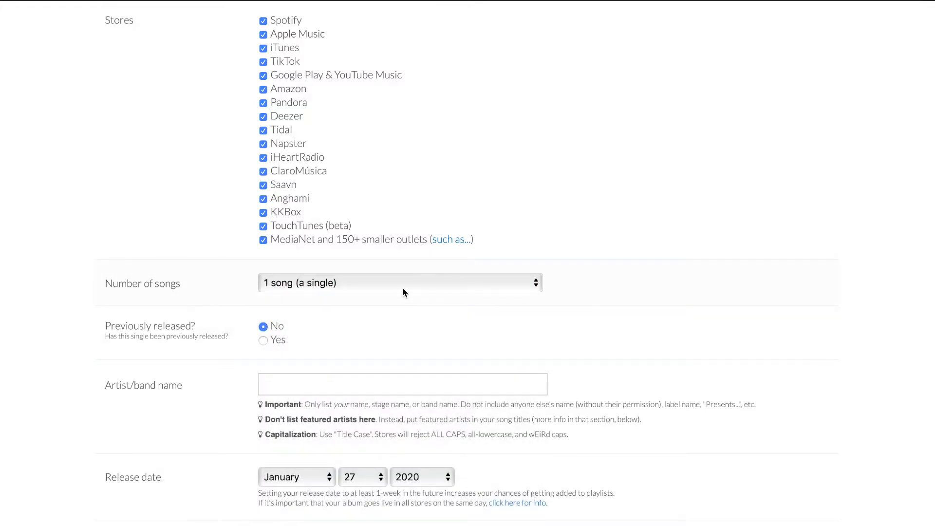
# Step: Enter the artist's full name as the artist/band name for the single
pyautogui.scroll(-1, 402, 291)
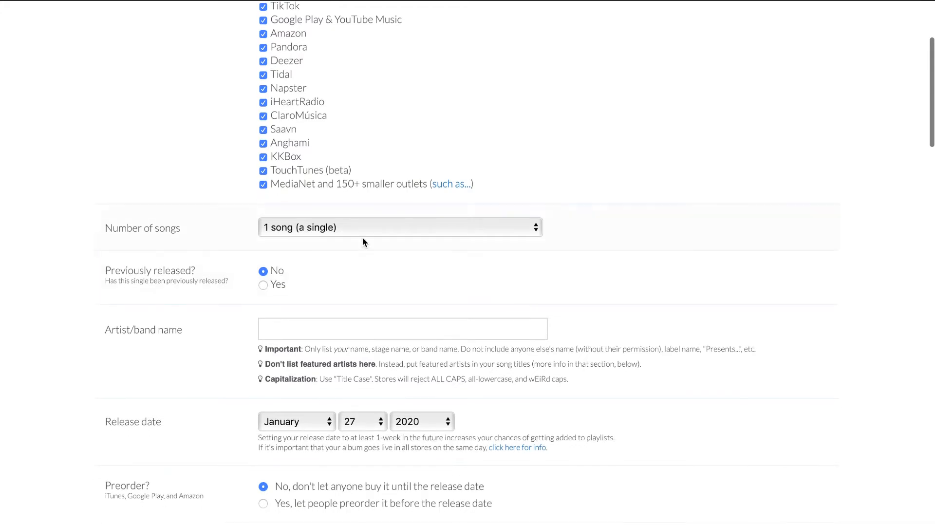
pyautogui.scroll(-2, 362, 242)
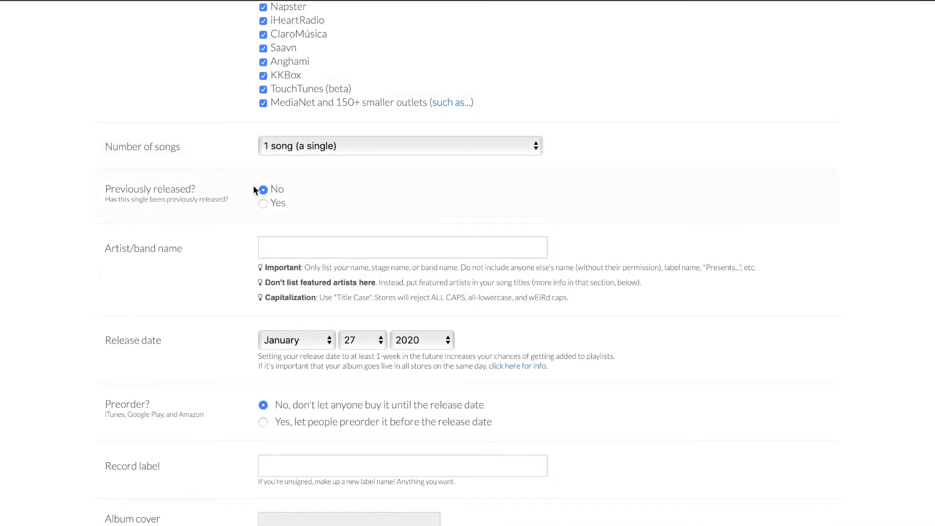
pyautogui.click(285, 243)
pyautogui.write('Jon MacL')
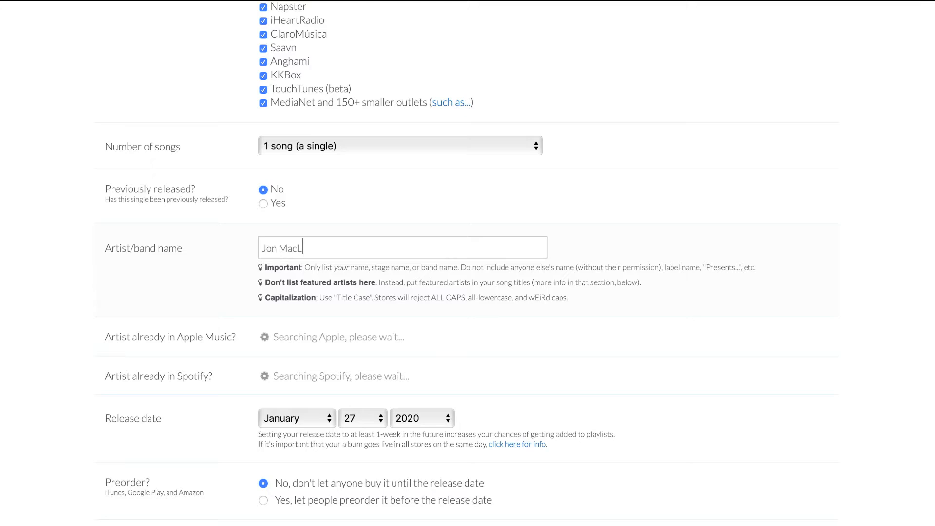
pyautogui.write('ennan')
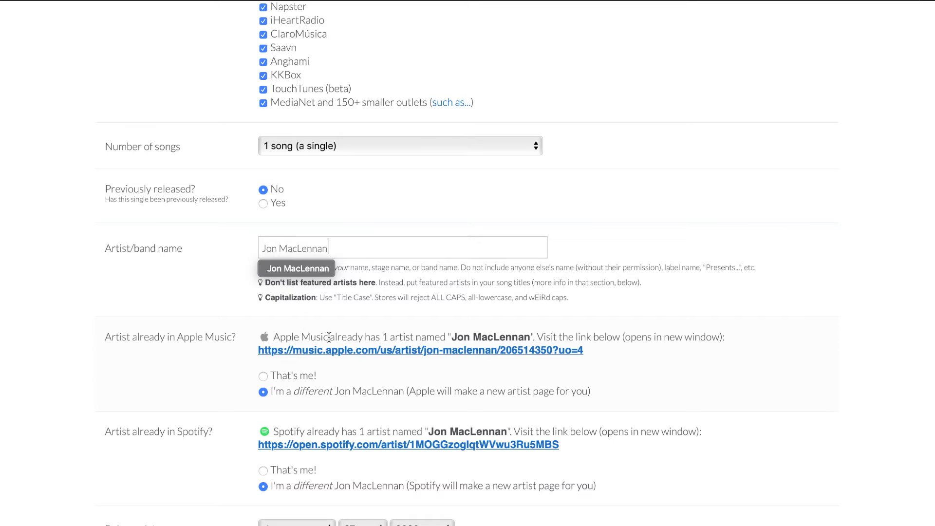
# Step: Claim the existing Apple Music and Spotify artist pages by choosing "That's me!" for both
pyautogui.click(263, 377)
pyautogui.click(264, 392)
pyautogui.scroll(-1, 357, 377)
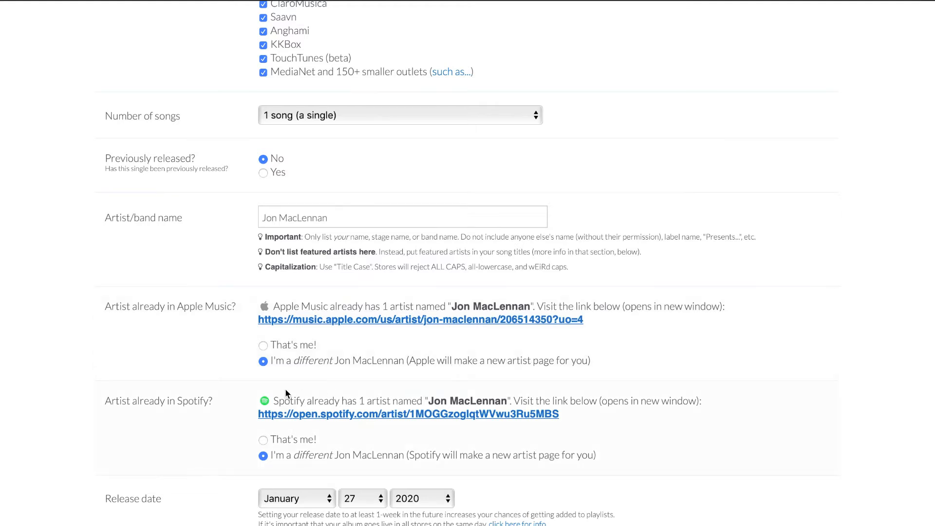
pyautogui.click(263, 346)
pyautogui.click(263, 441)
# Step: Set the release month to February for the single's release date
pyautogui.scroll(-5, 264, 392)
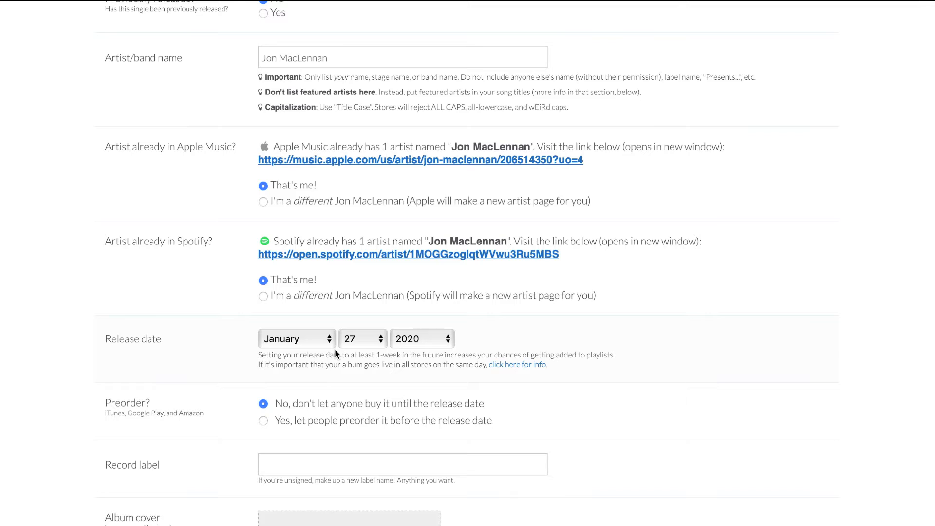
pyautogui.click(324, 339)
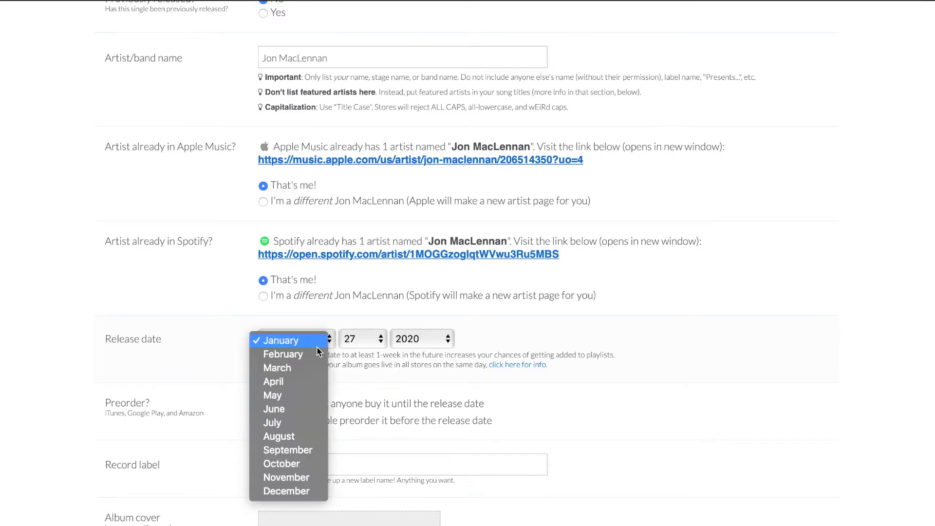
pyautogui.click(319, 353)
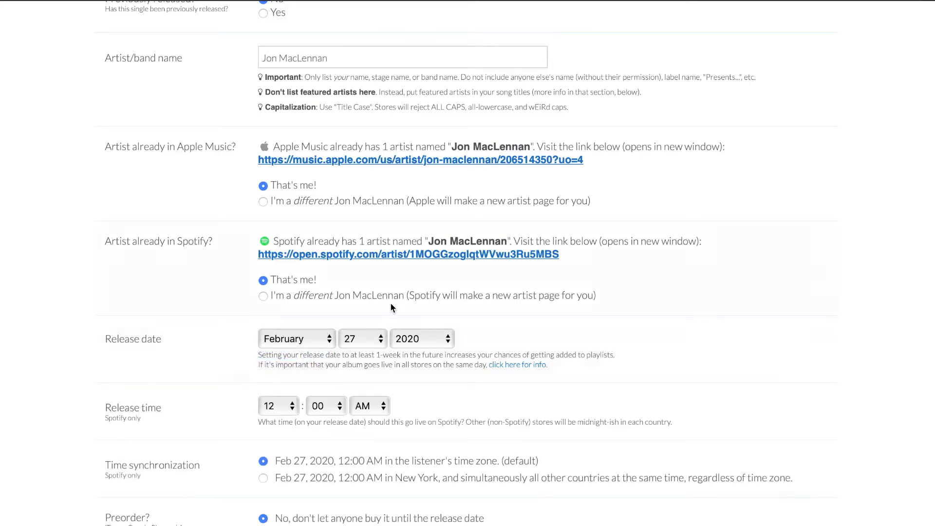
# Step: Allow people to preorder the single before the release date
pyautogui.scroll(-2, 361, 331)
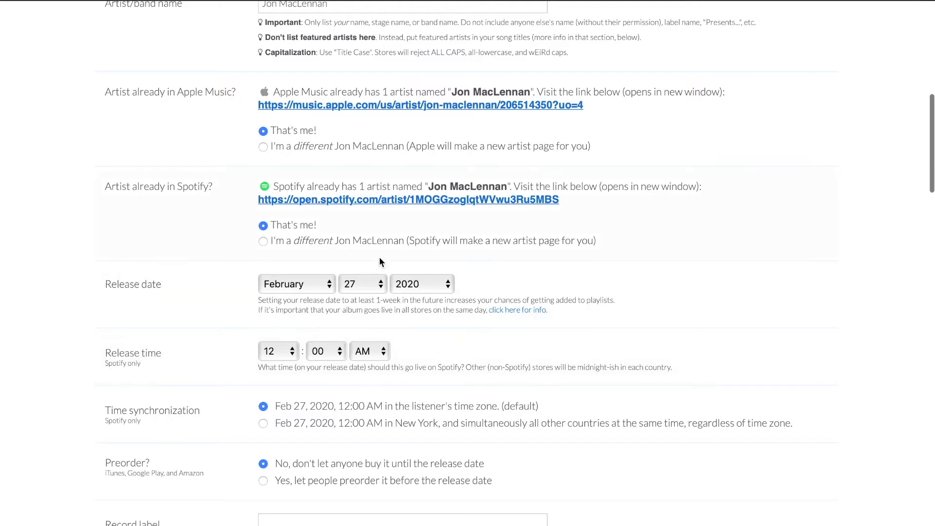
pyautogui.scroll(-2, 228, 225)
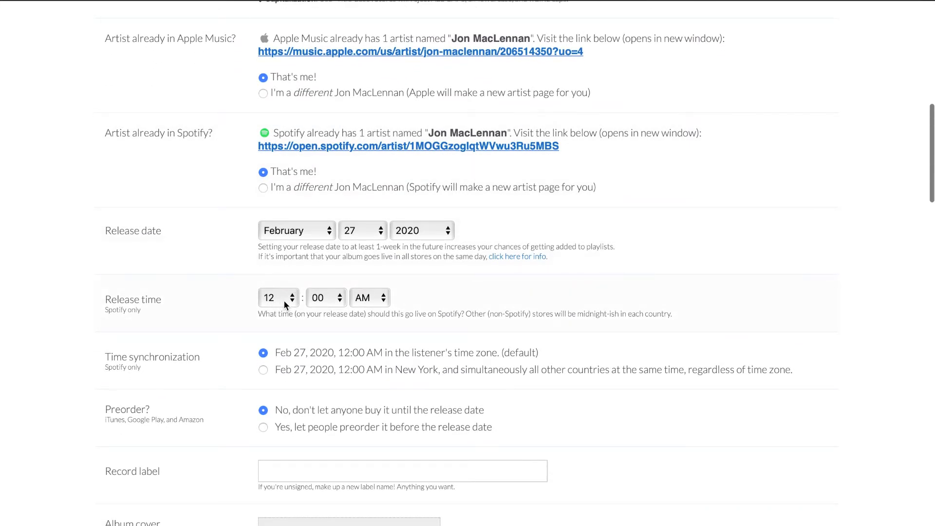
pyautogui.scroll(-6, 442, 201)
pyautogui.scroll(1, 442, 200)
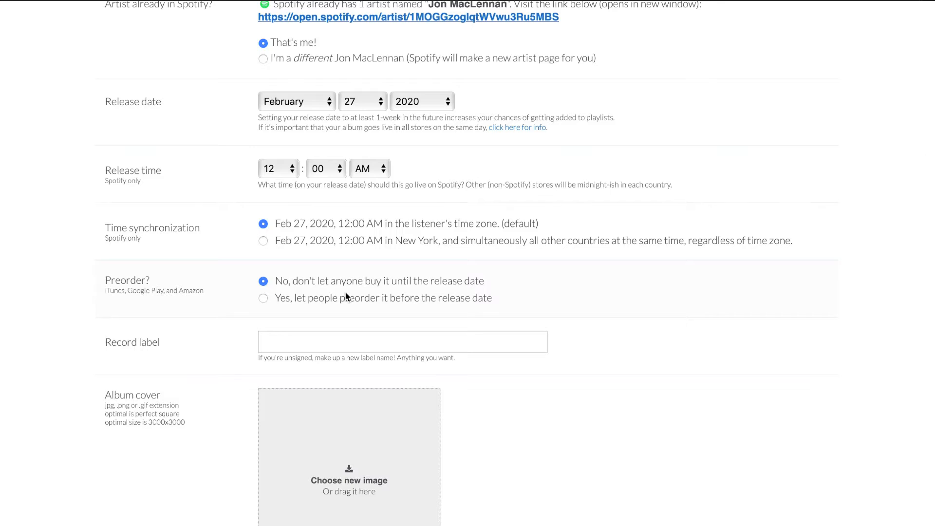
pyautogui.click(263, 299)
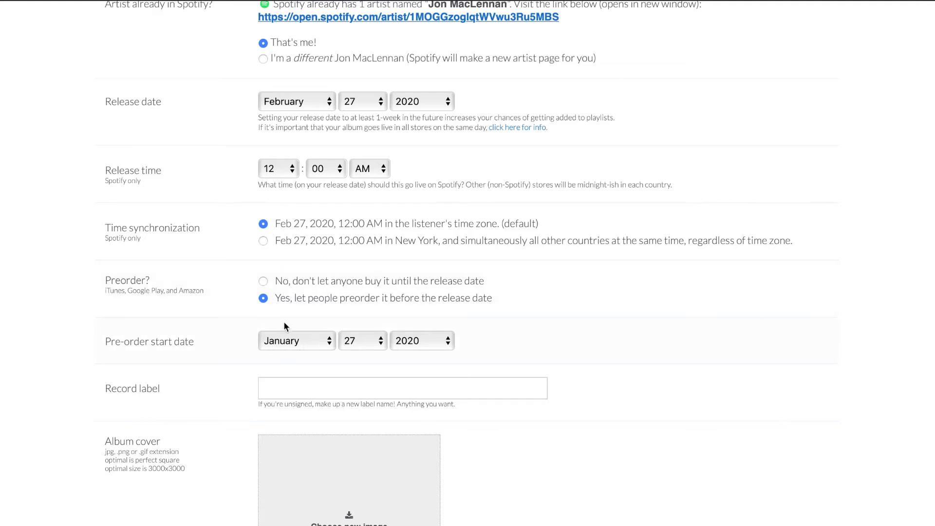
# Step: Enter Suspicious Love Productions as the record label
pyautogui.scroll(-2, 292, 338)
pyautogui.write('Suspicious Love Productions')
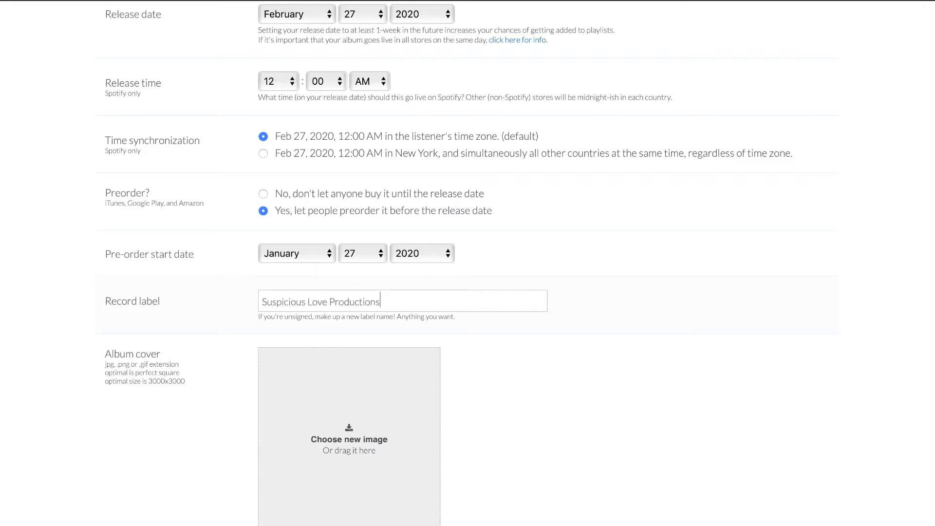
# Step: Check the optimal album cover size and upload Album final.jpg from the Downloads folder as the cover
pyautogui.scroll(-2, 686, 282)
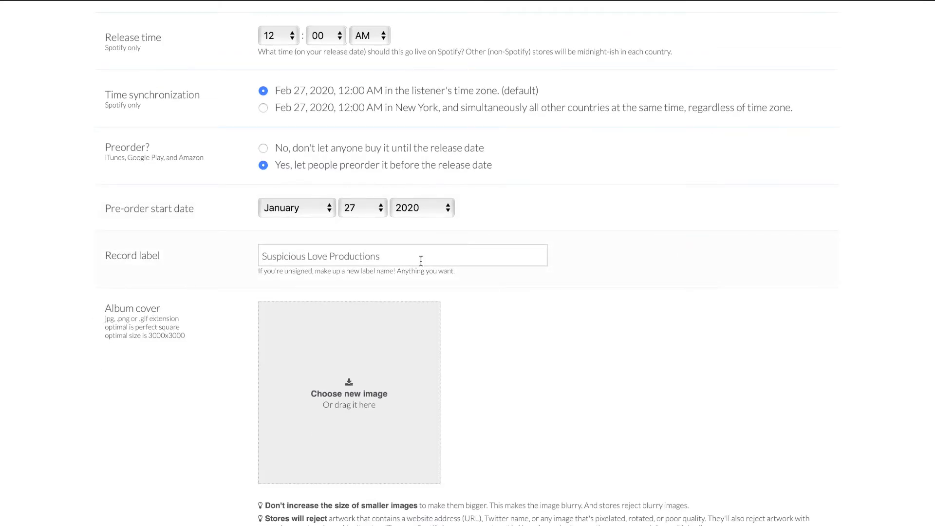
pyautogui.scroll(-5, 418, 261)
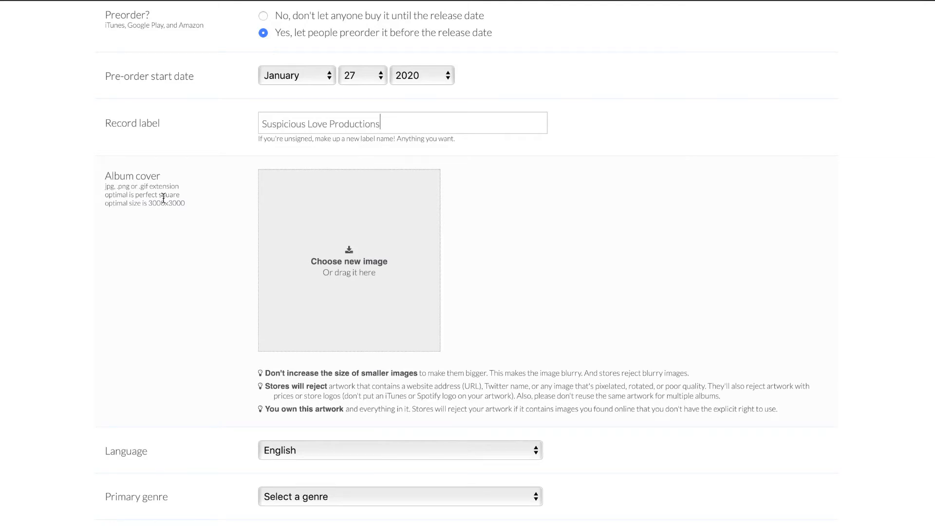
pyautogui.moveTo(148, 203); pyautogui.dragTo(190, 206)
pyautogui.click(191, 198)
pyautogui.moveTo(190, 204); pyautogui.dragTo(148, 206)
pyautogui.click(170, 206)
pyautogui.click(359, 240)
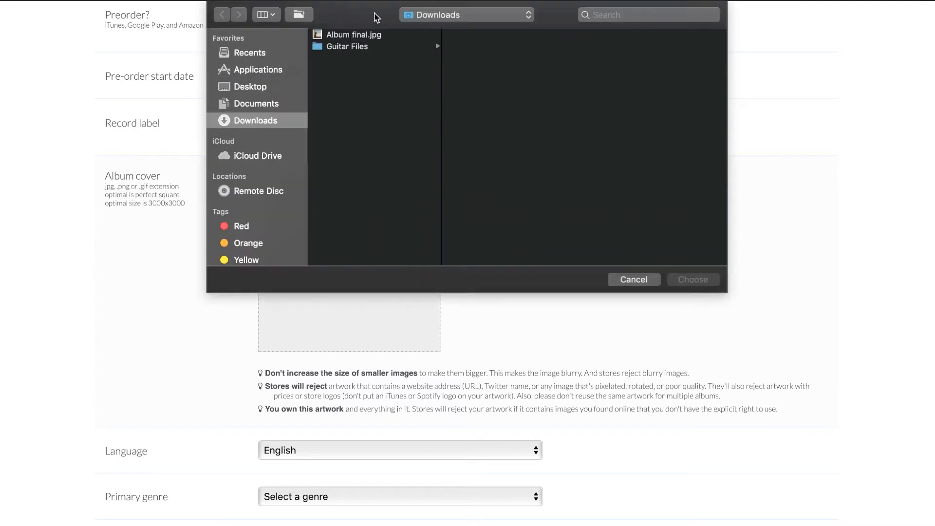
pyautogui.doubleClick(364, 38)
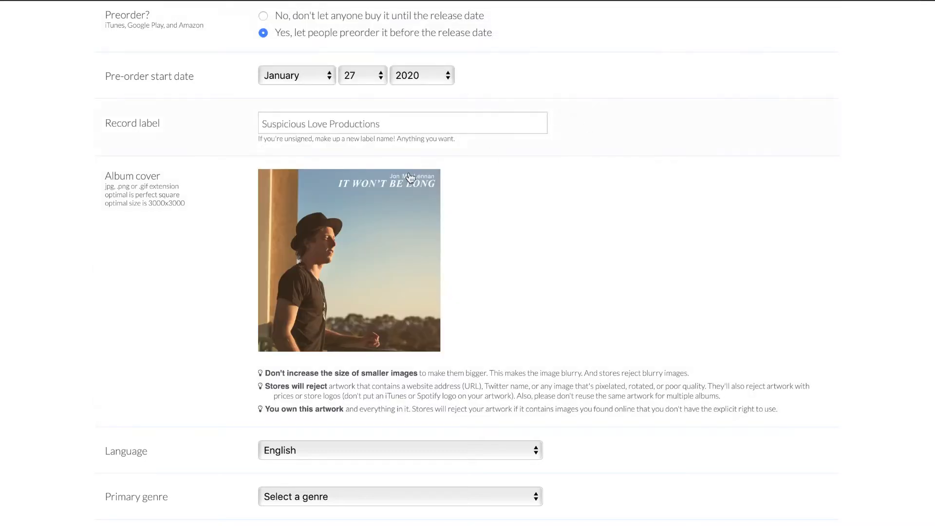
# Step: Set the primary genre to Folk and the secondary genre to Singer/Songwriter
pyautogui.scroll(-3, 482, 214)
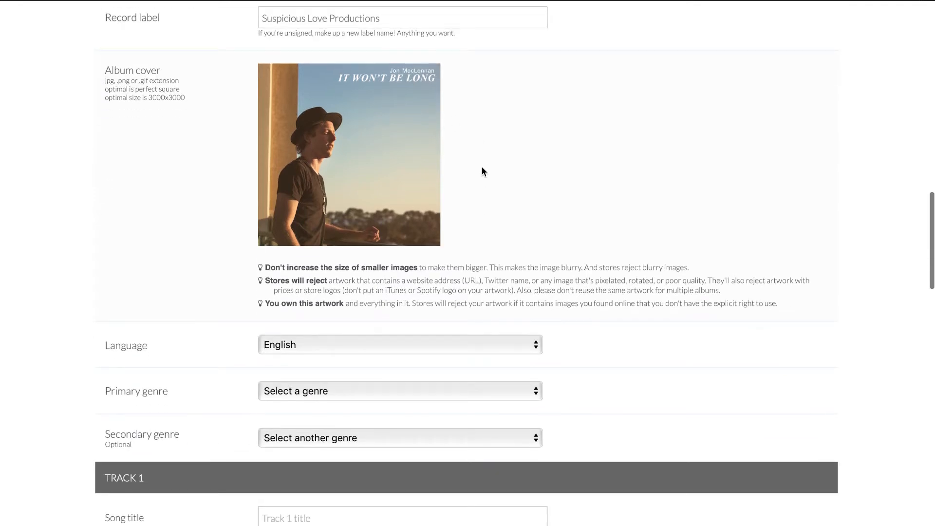
pyautogui.scroll(-3, 240, 211)
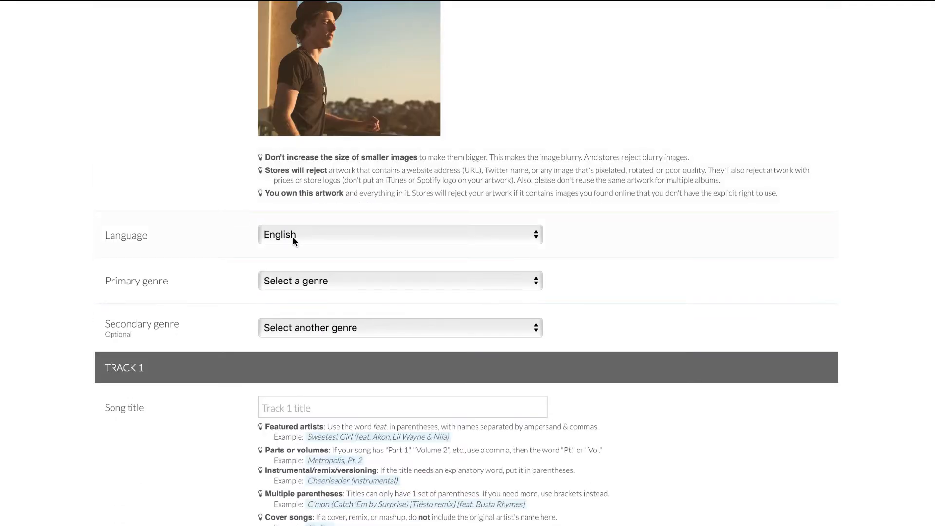
pyautogui.click(290, 281)
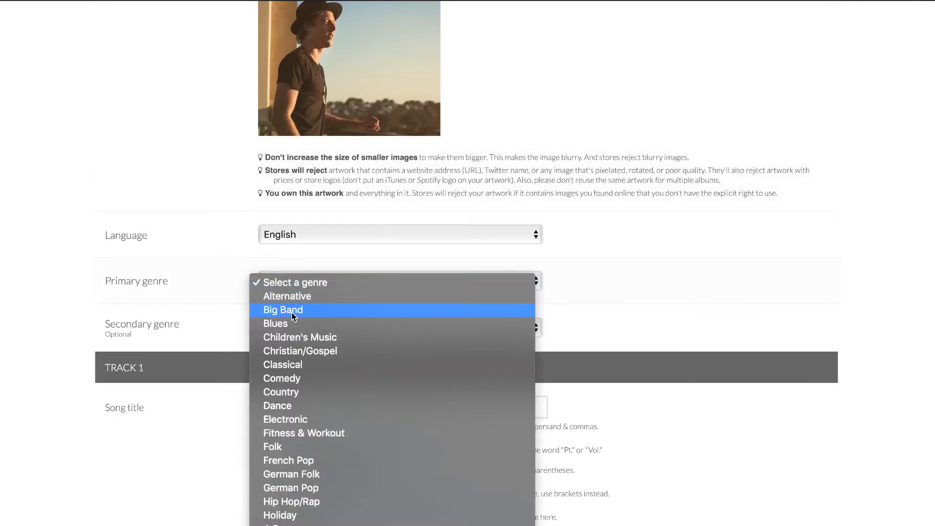
pyautogui.click(301, 452)
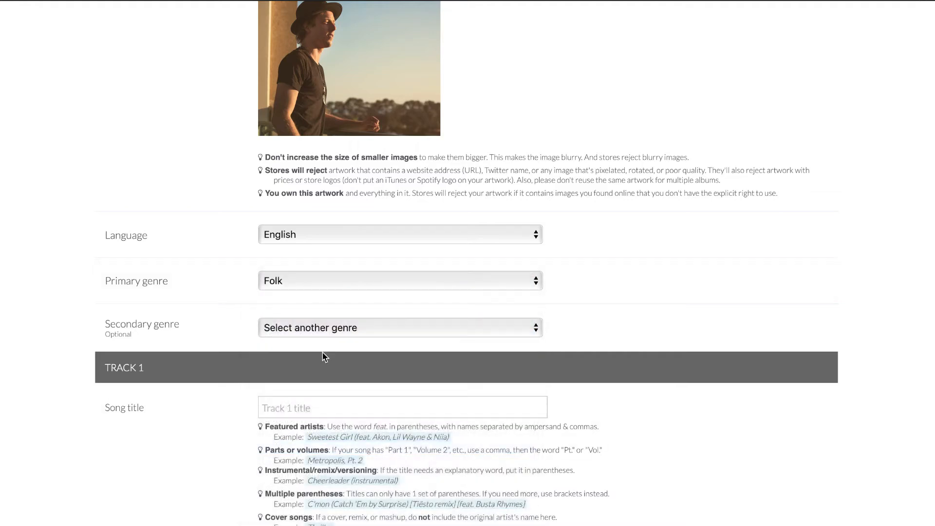
pyautogui.click(343, 329)
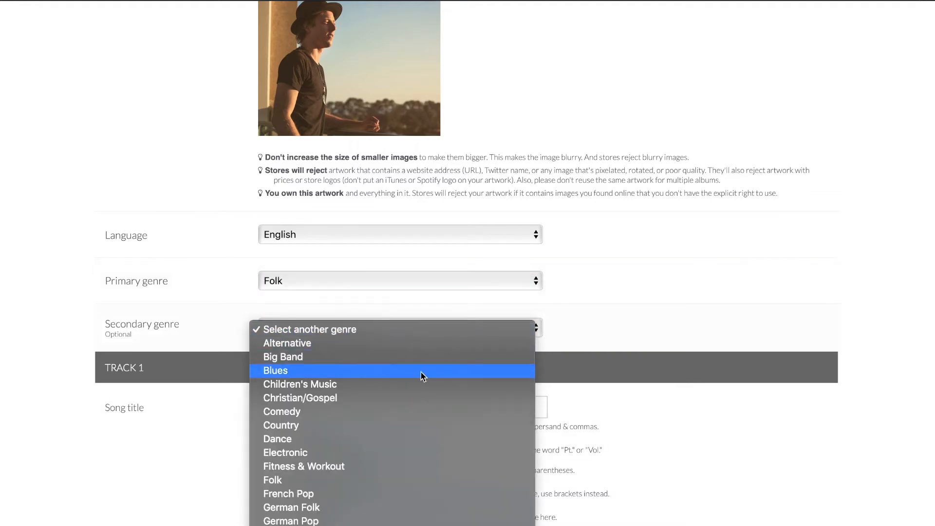
pyautogui.scroll(-5, 420, 375)
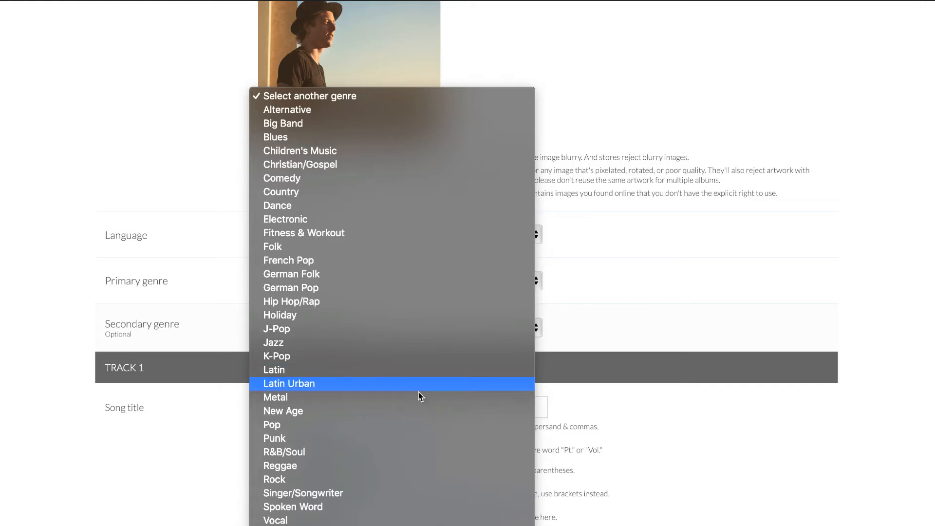
pyautogui.click(393, 493)
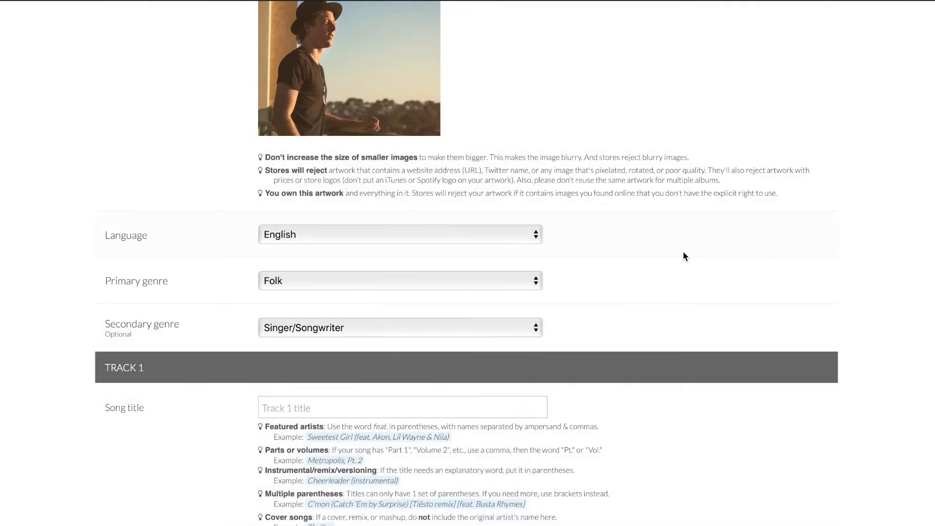
# Step: Title track 1 "It Won't Be Long"
pyautogui.scroll(-6, 683, 255)
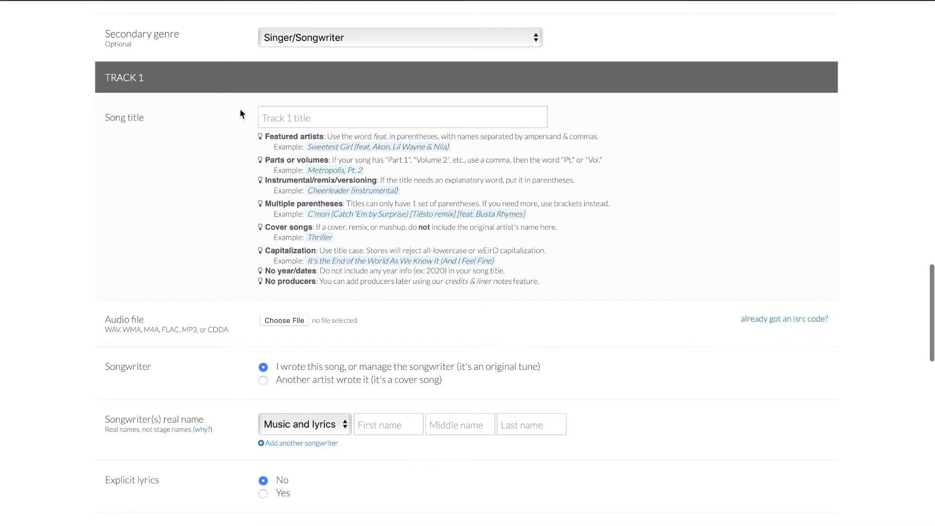
pyautogui.click(280, 114)
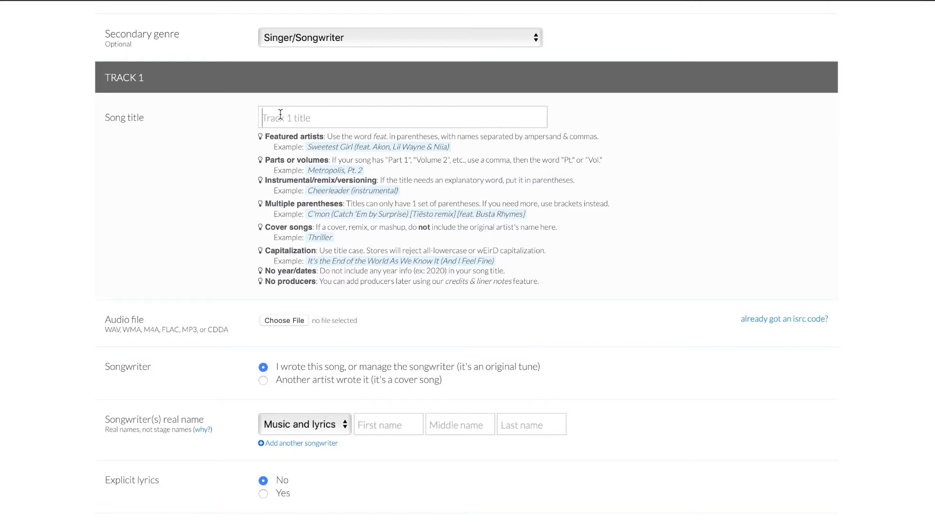
pyautogui.write("It Won't Be Long")
# Step: Check which audio file formats are accepted for track 1
pyautogui.scroll(-3, 161, 170)
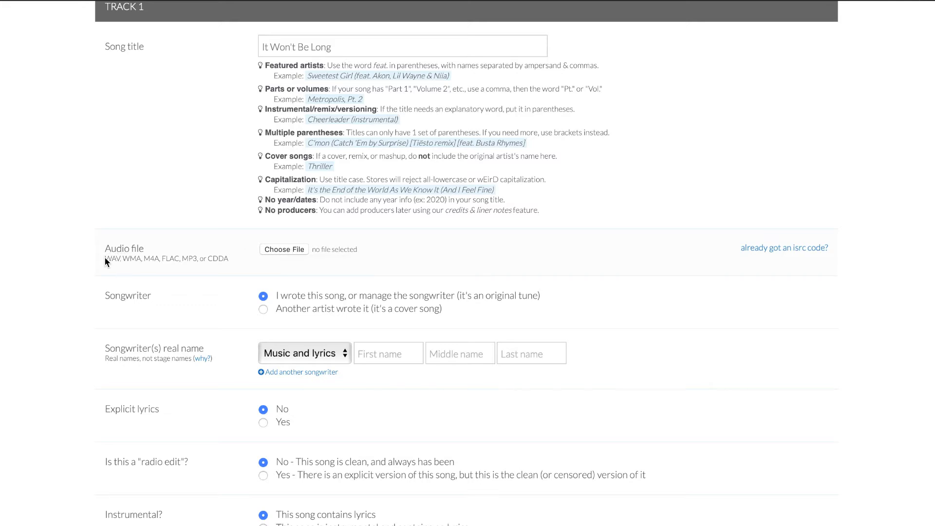
pyautogui.tripleClick(120, 260)
pyautogui.click(121, 258)
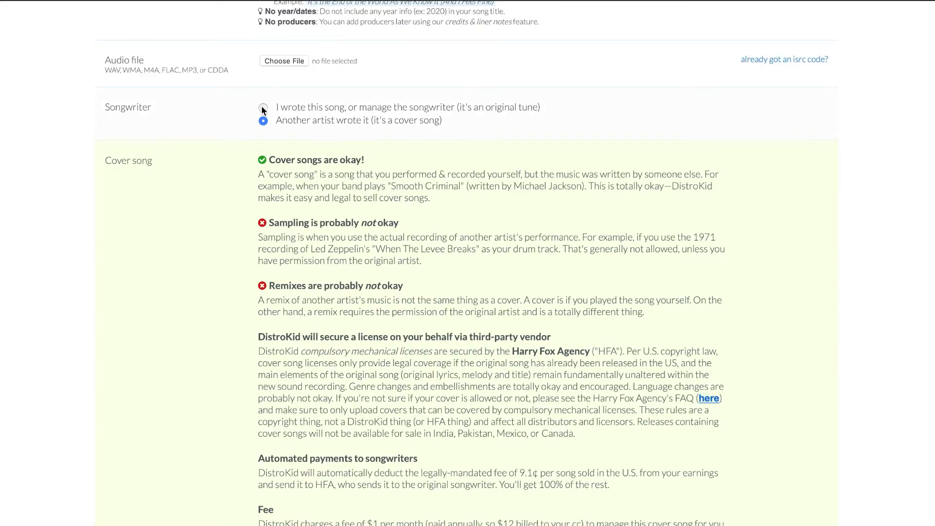
# Step: Mark the song as written by another artist (a cover song) and read through the cover song licensing and fee terms
pyautogui.click(263, 108)
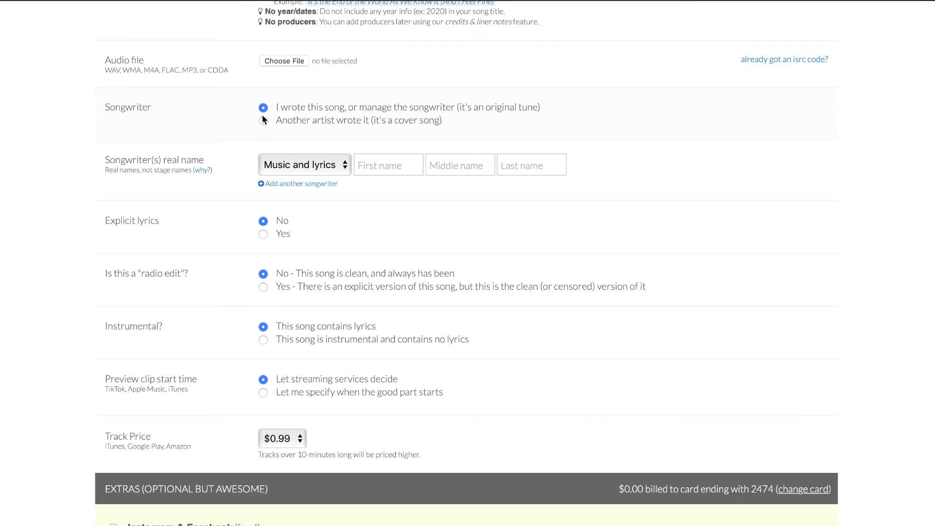
pyautogui.click(263, 120)
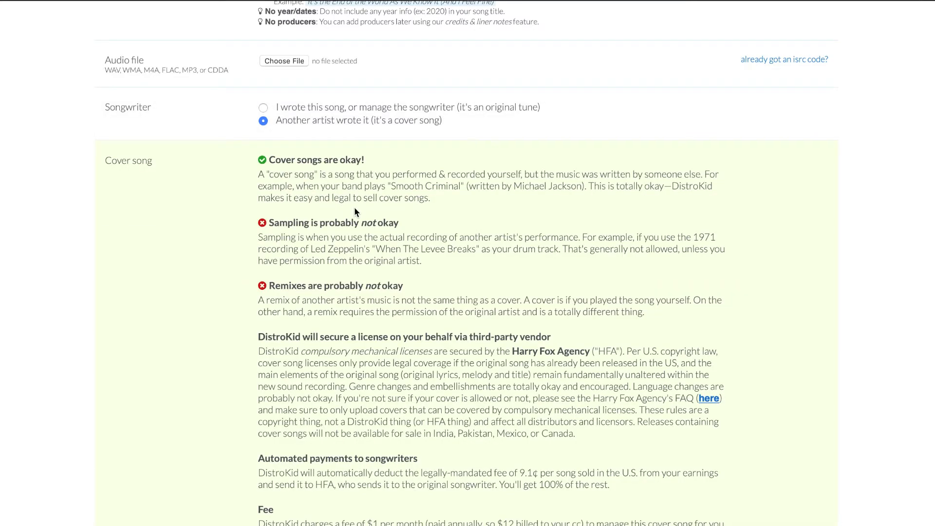
pyautogui.scroll(-1, 354, 210)
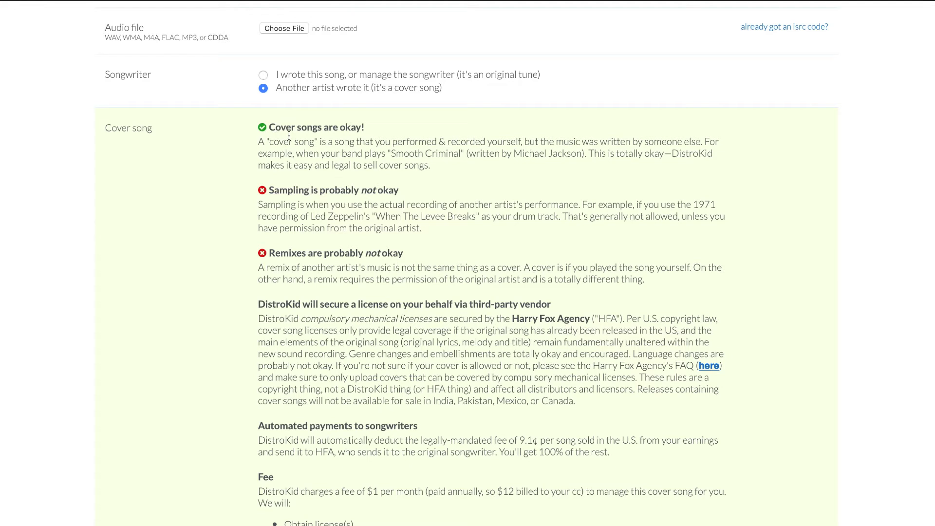
pyautogui.scroll(-1, 288, 135)
pyautogui.scroll(-5, 288, 135)
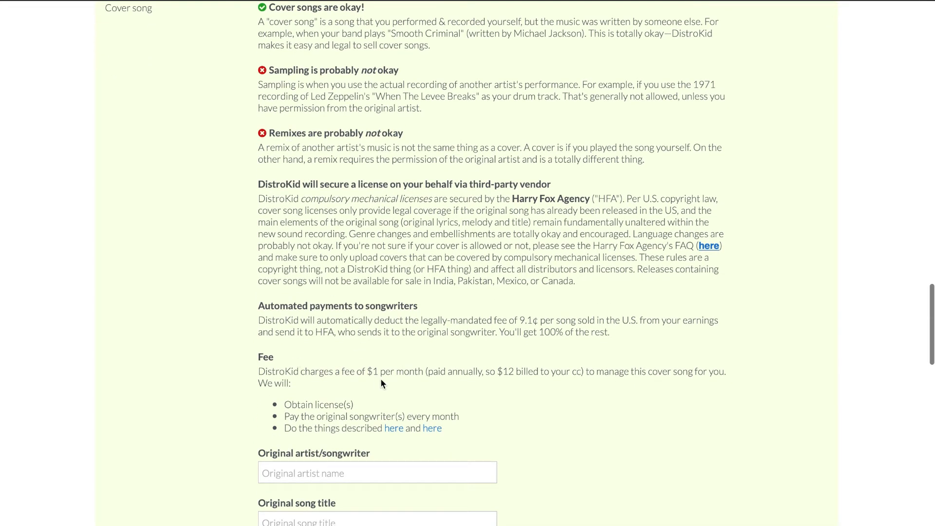
# Step: Review the songwriter payment and fee terms for the cover song, plus the original artist and original song title fields
pyautogui.scroll(-1, 352, 385)
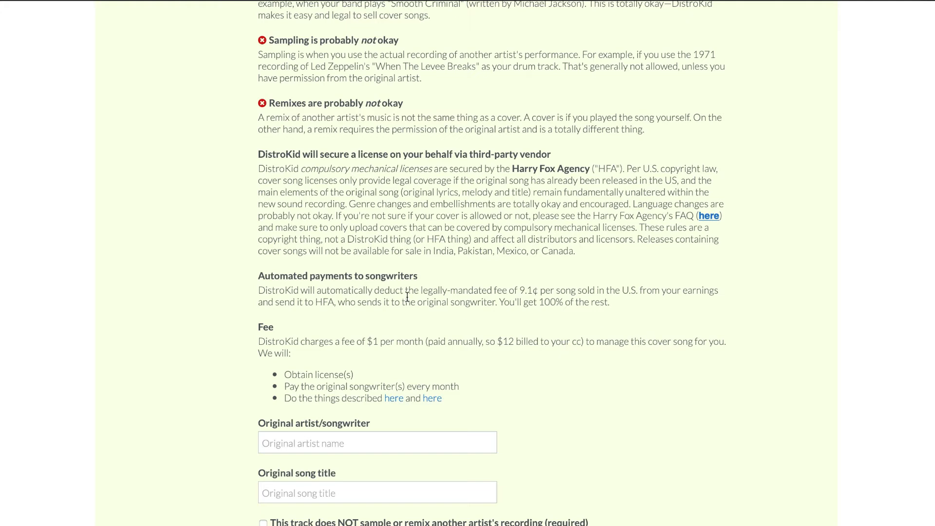
pyautogui.scroll(-2, 389, 295)
pyautogui.moveTo(355, 302); pyautogui.dragTo(271, 307)
pyautogui.click(331, 321)
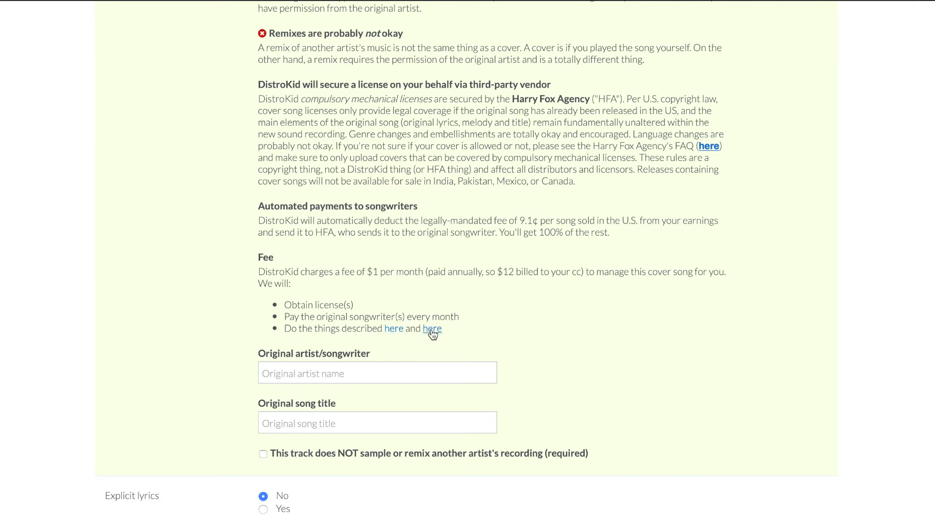
pyautogui.click(326, 380)
pyautogui.click(320, 420)
pyautogui.scroll(3, 398, 308)
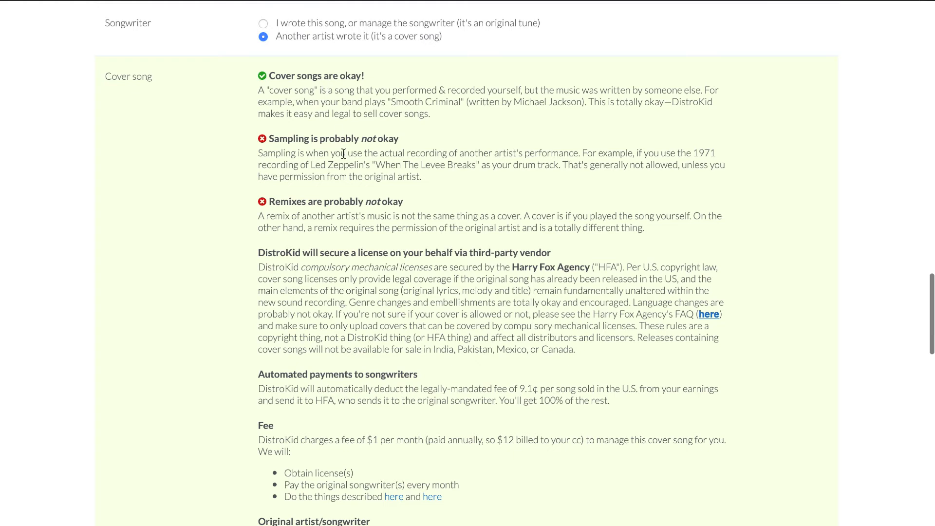
pyautogui.scroll(1, 425, 127)
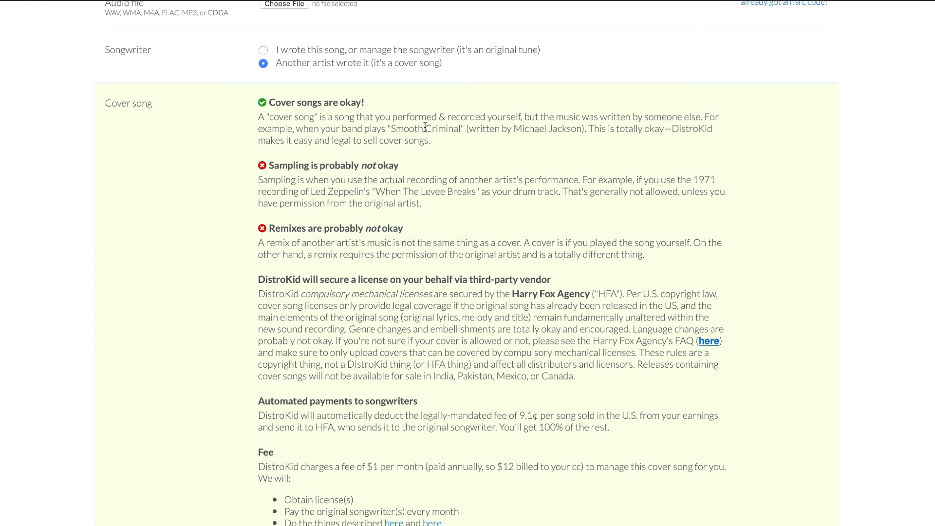
# Step: Mark track 1 as instrumental with no lyrics
pyautogui.scroll(-9, 425, 127)
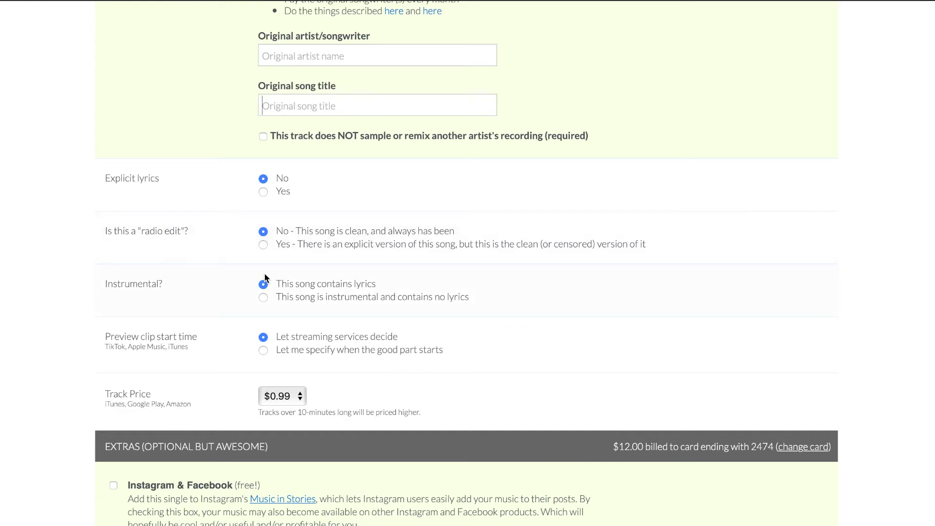
pyautogui.click(264, 298)
# Step: Review the preview clip and track price settings, the optional paid extras, Cover Song Licensing and the mandatory agreement checkboxes
pyautogui.scroll(-3, 312, 305)
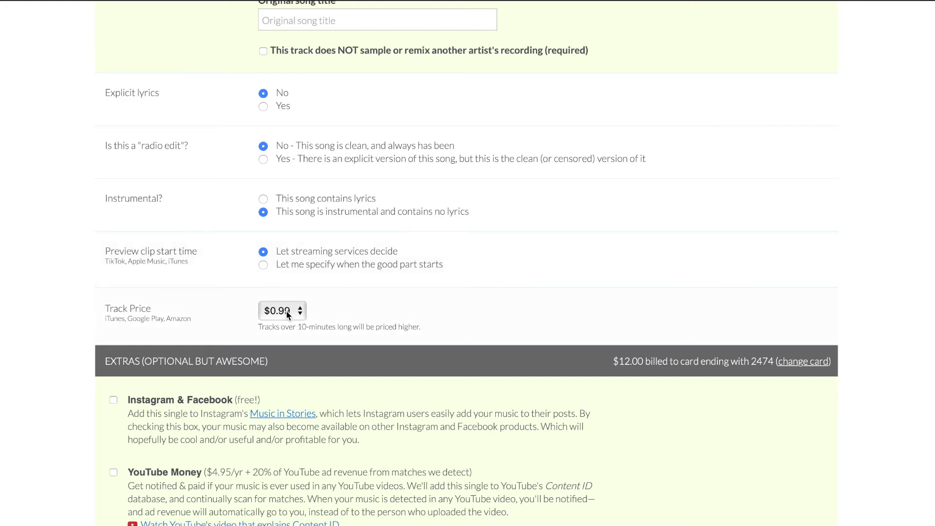
pyautogui.scroll(-5, 286, 313)
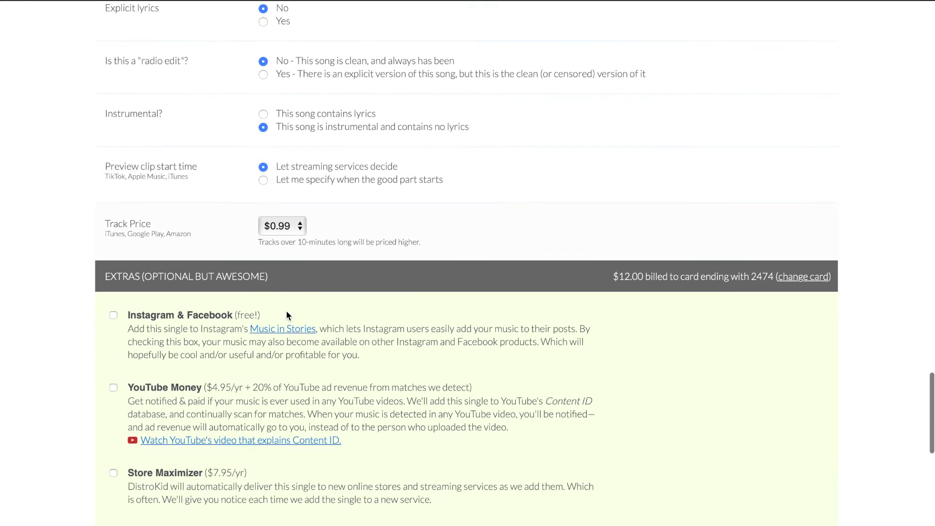
pyautogui.scroll(-1, 286, 312)
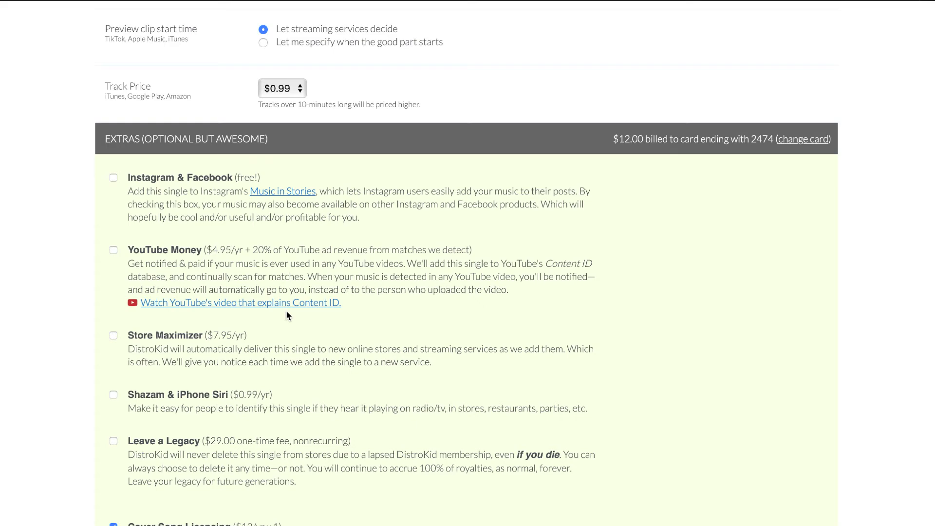
pyautogui.scroll(-1, 286, 312)
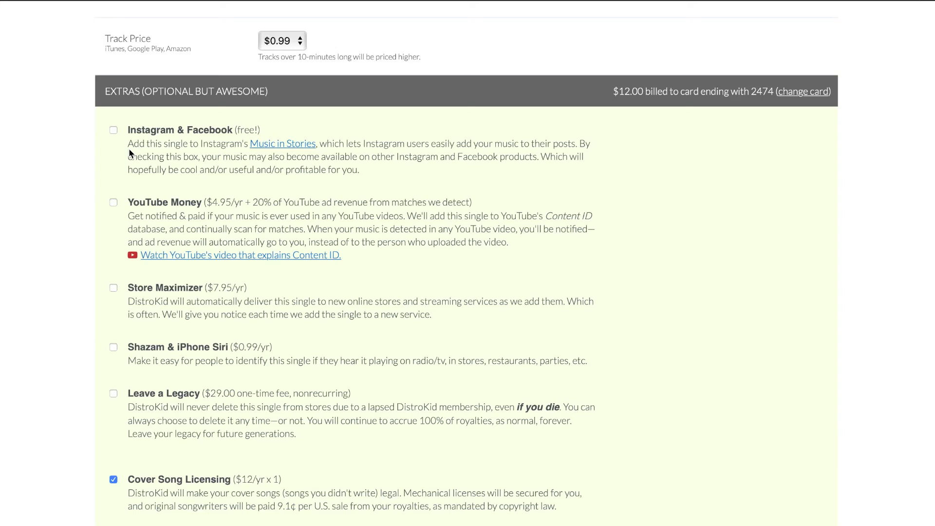
pyautogui.scroll(-1, 130, 150)
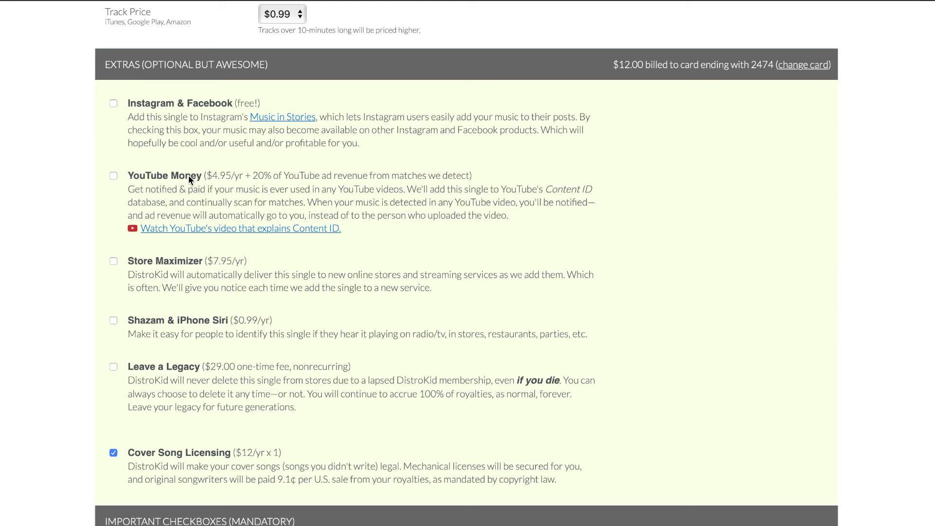
pyautogui.scroll(-1, 223, 248)
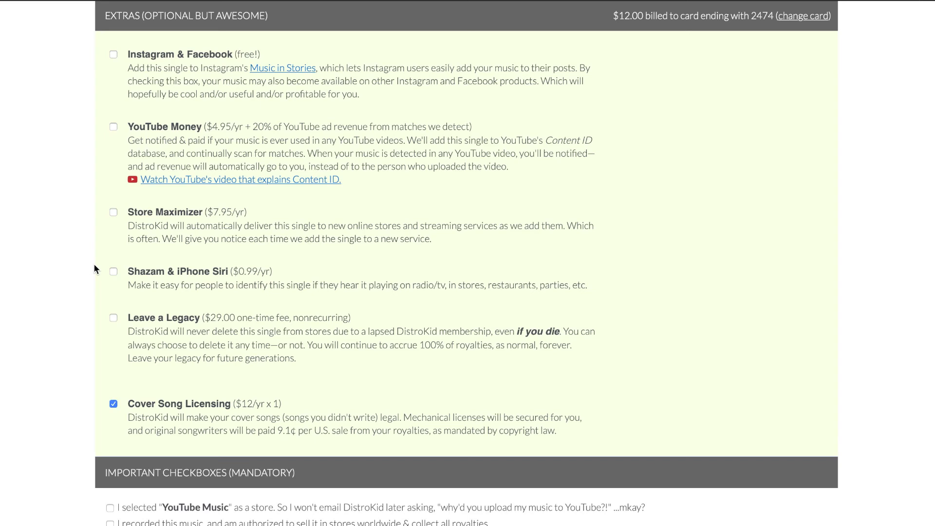
pyautogui.scroll(-1, 92, 333)
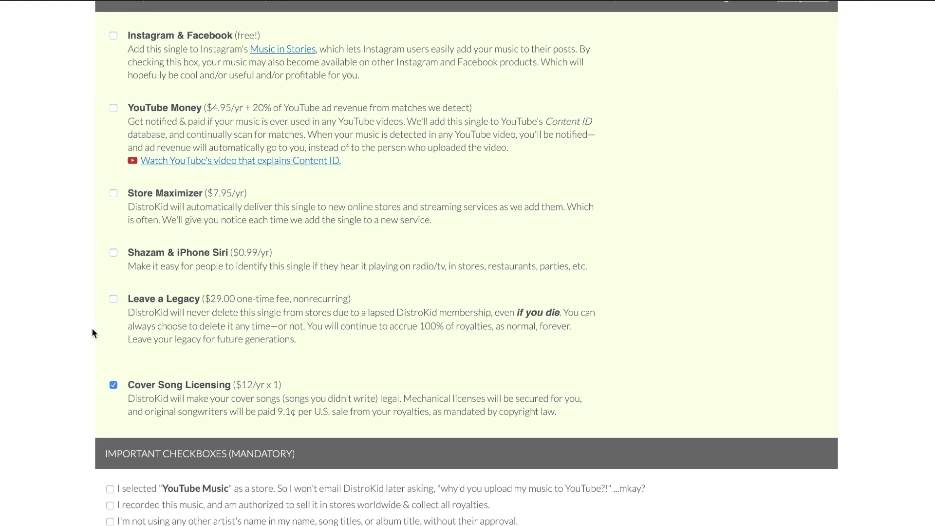
pyautogui.scroll(-3, 138, 285)
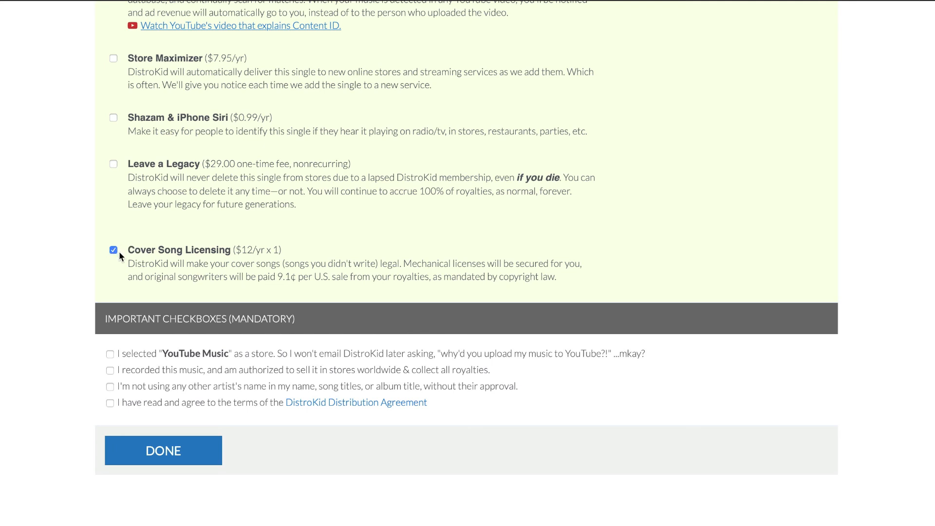
pyautogui.scroll(-2, 121, 261)
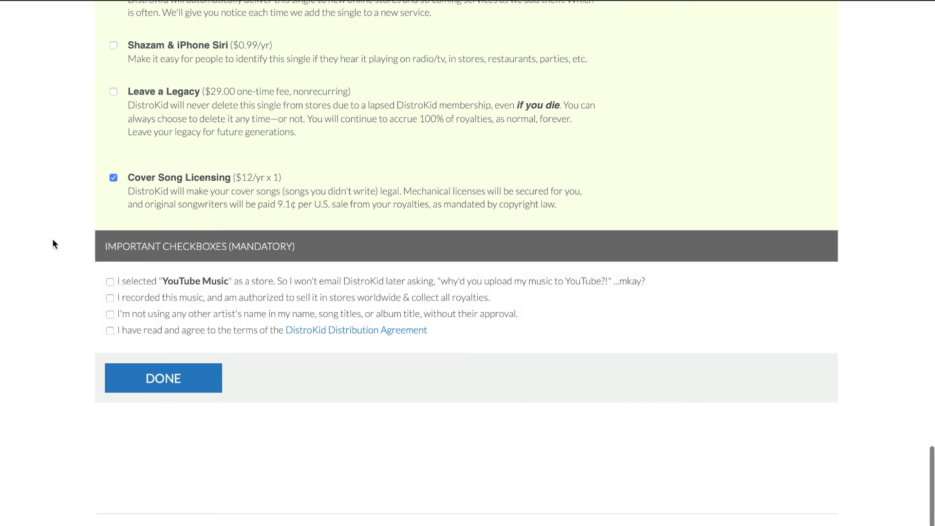
pyautogui.scroll(-2, 64, 258)
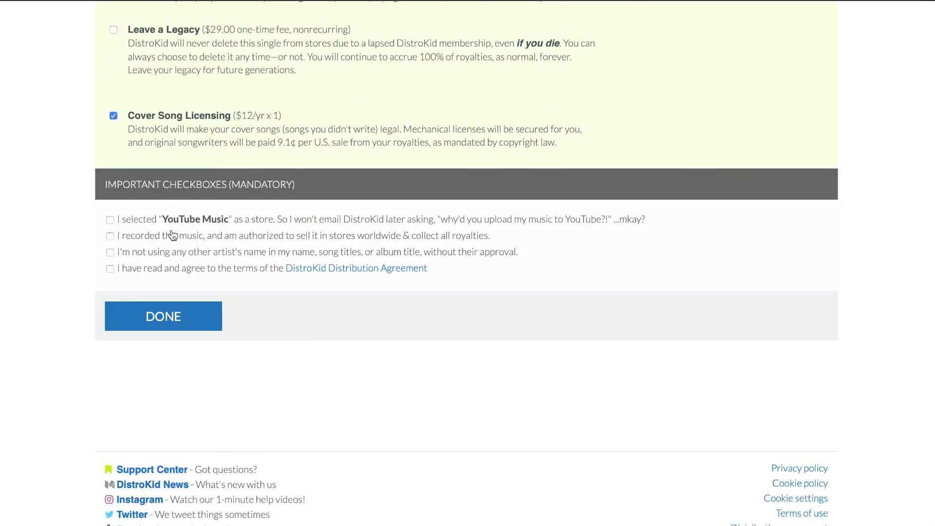